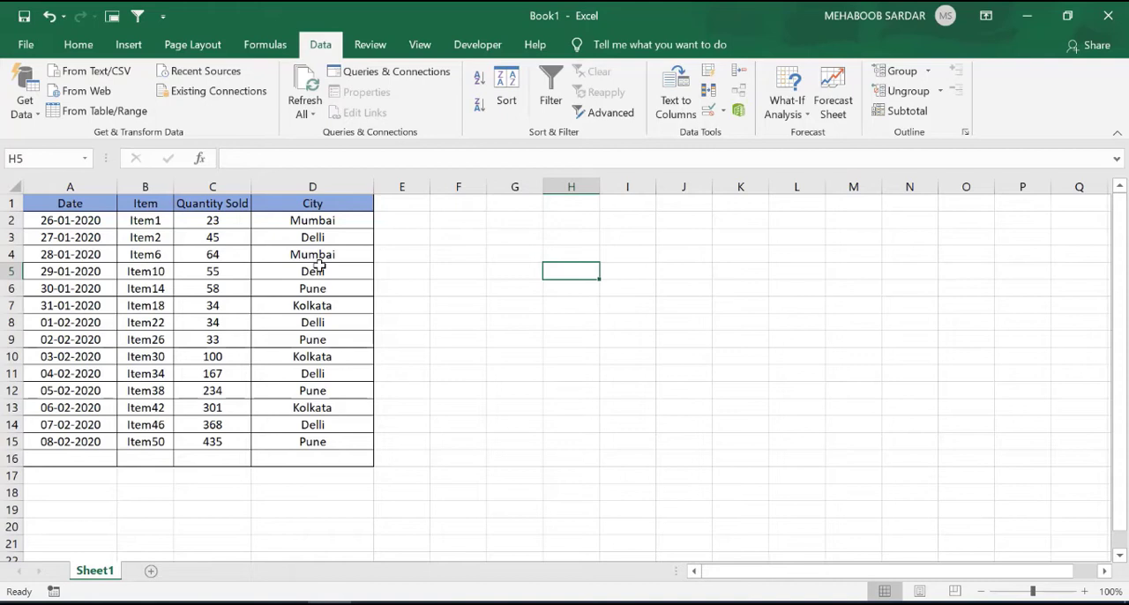
Turn on filtering for the City column, view its list of filter values, and turn filtering off again.
left_click(335, 187)
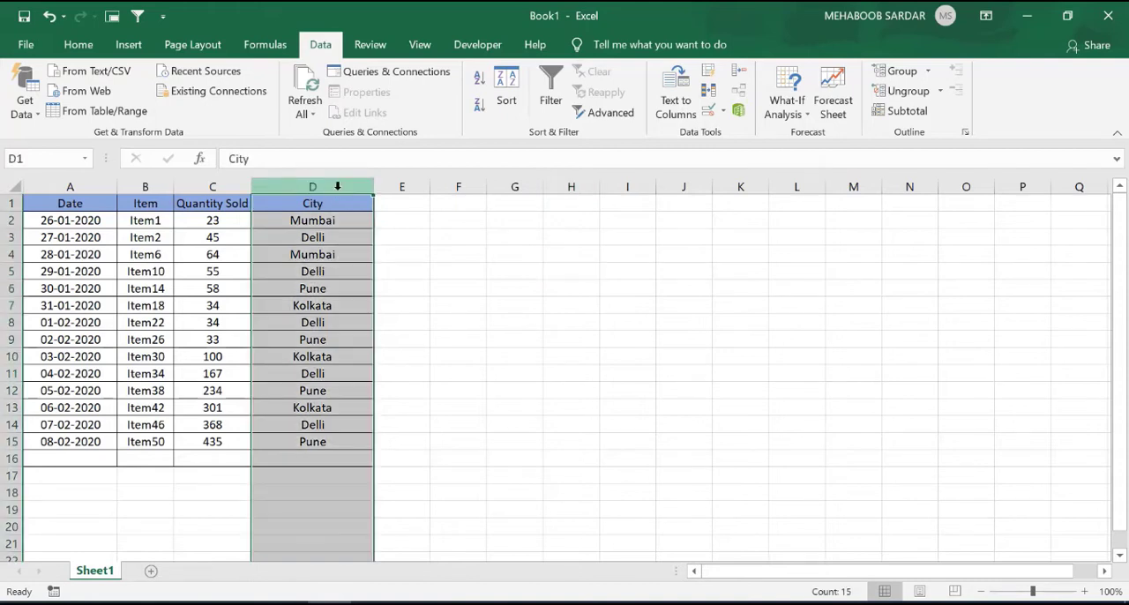
left_click(550, 95)
left_click(365, 204)
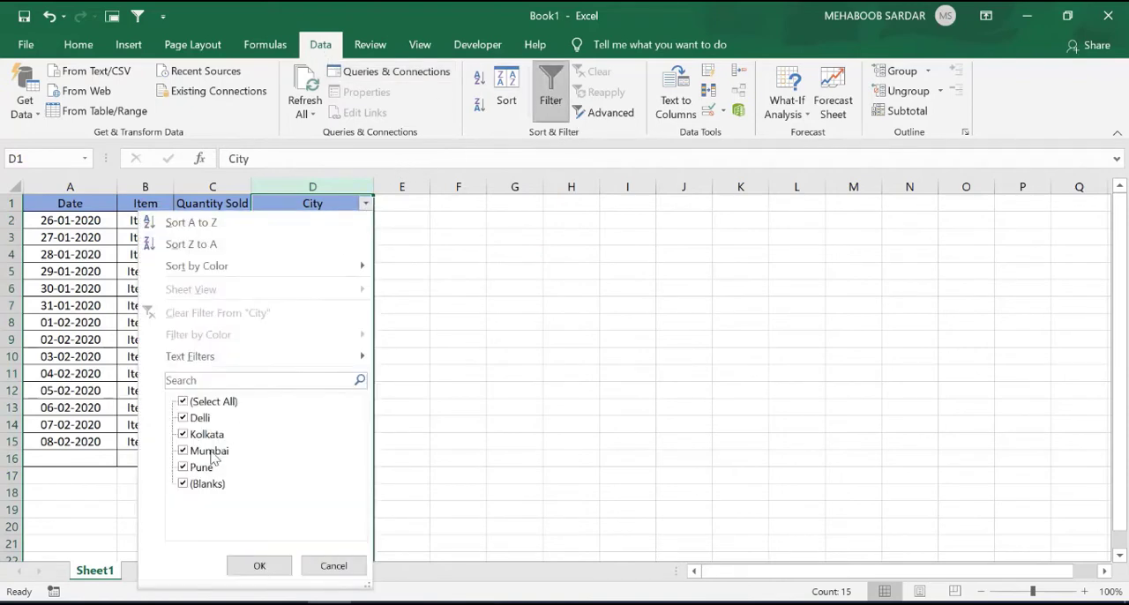
left_click(344, 571)
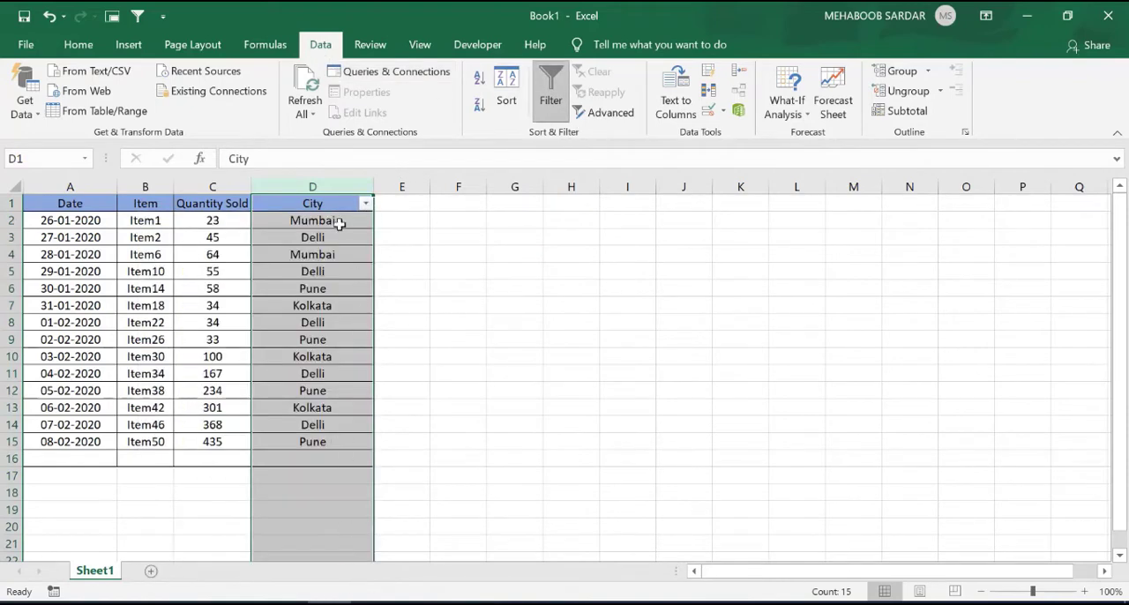
left_click(538, 109)
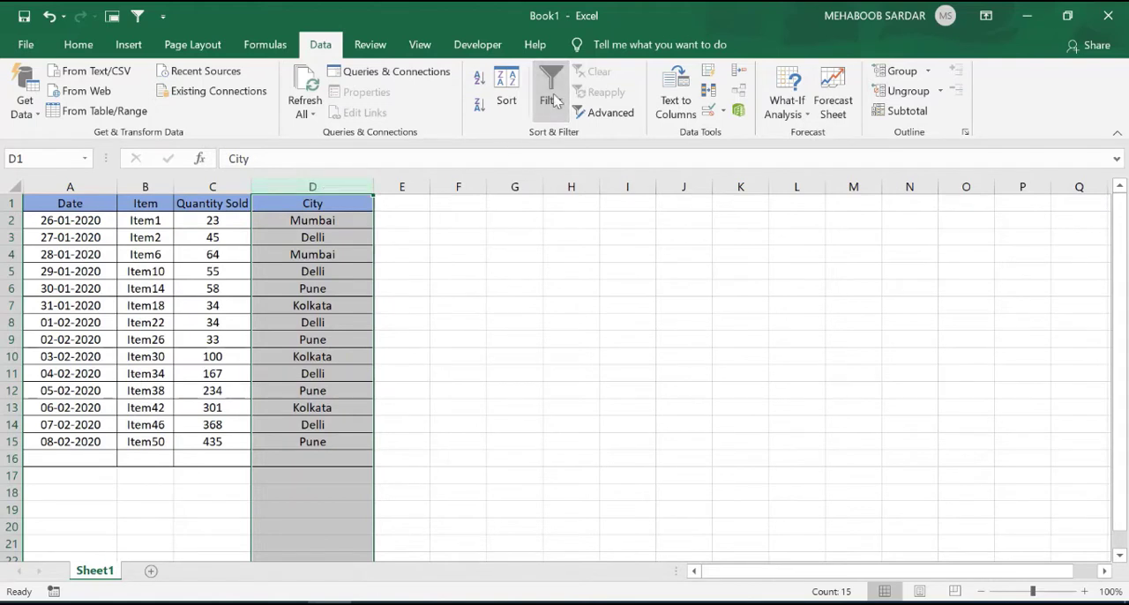
left_click(446, 259)
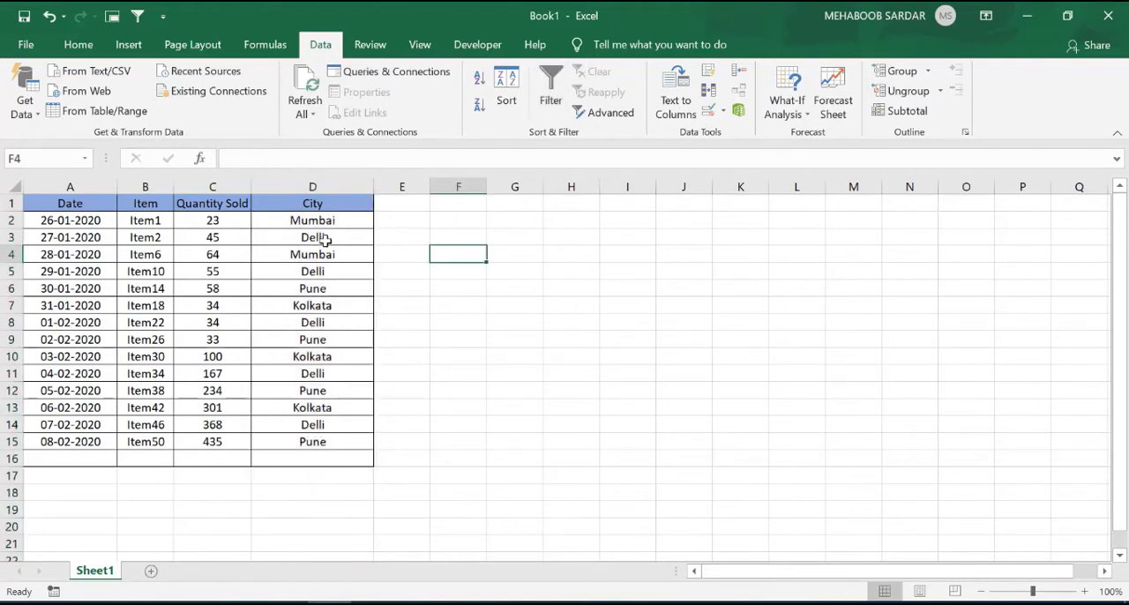
AutoFilter the table by the Mumbai value in cell D2, and remove the filter.
left_click(332, 222)
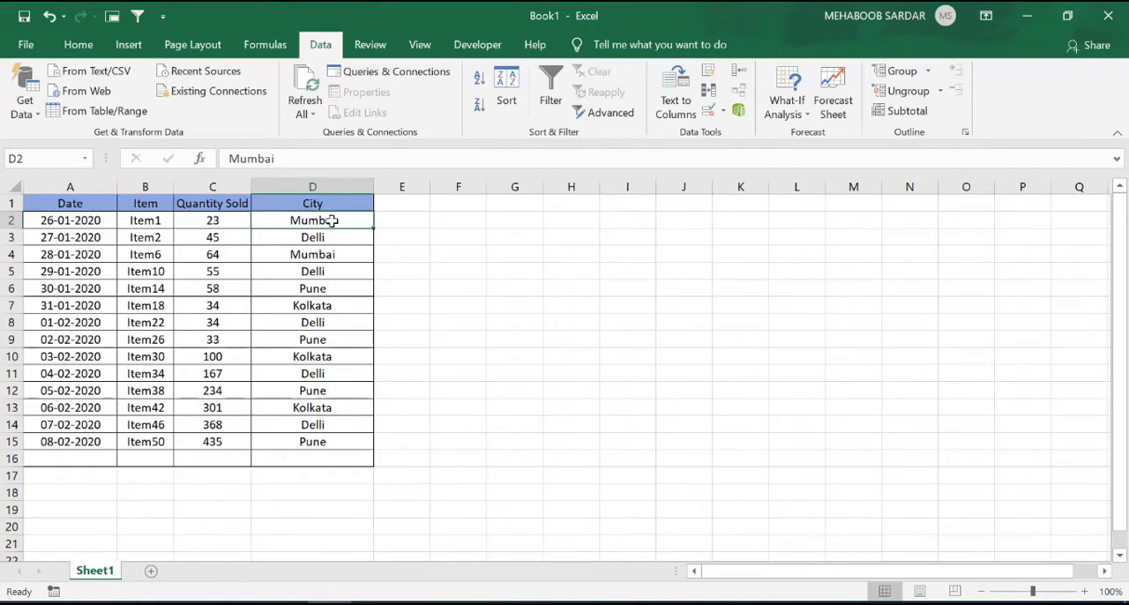
key("alt+5")
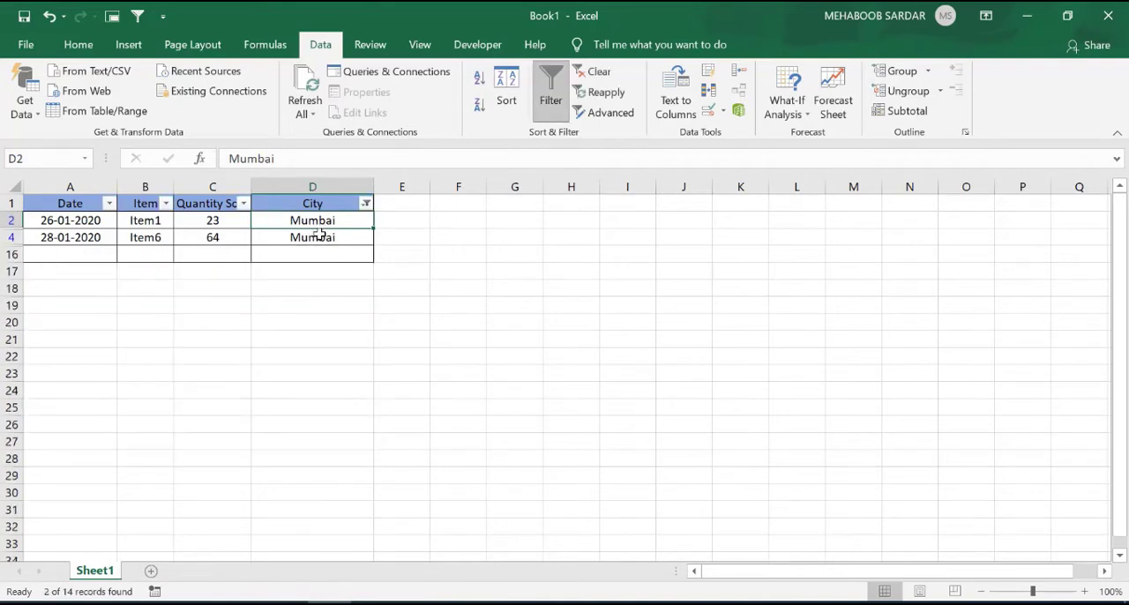
key("ctrl+shift+l")
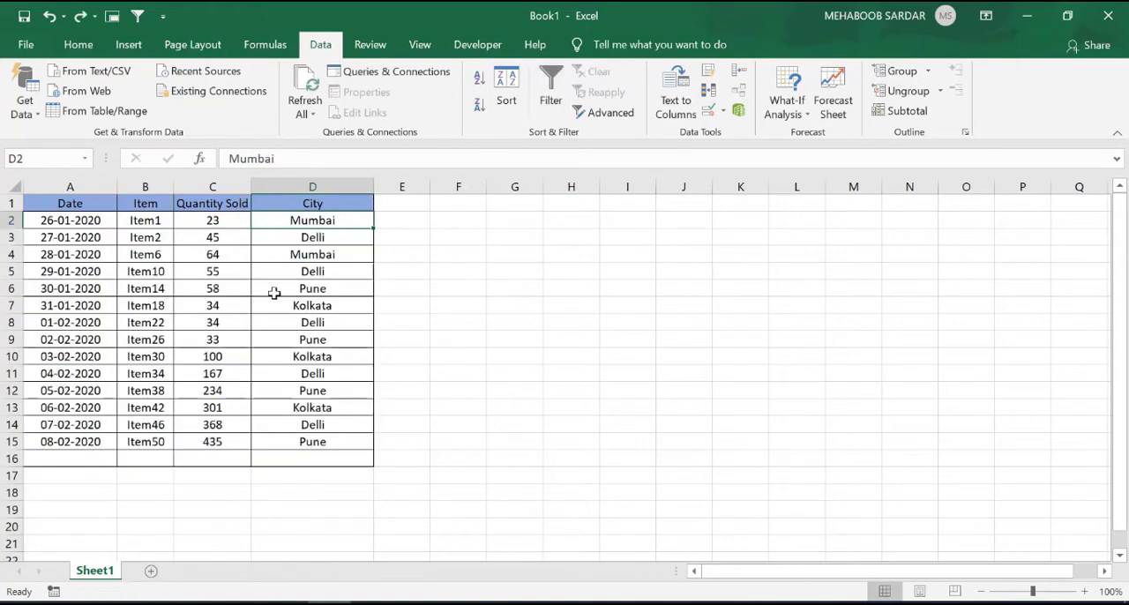
AutoFilter the table by the Delli value in cell D5, and remove the filter.
left_click(327, 274)
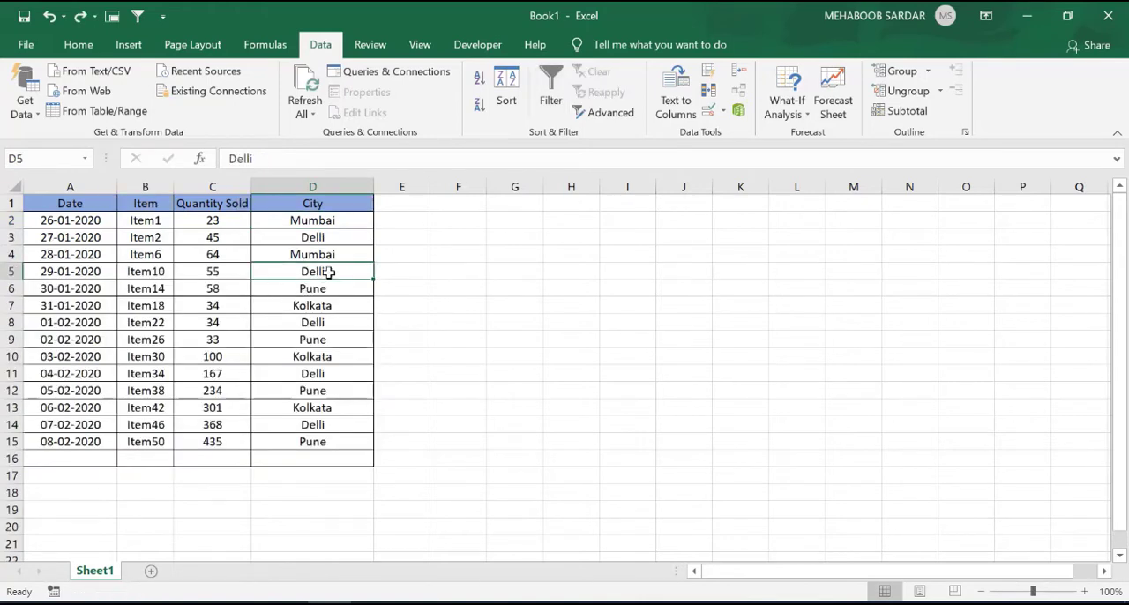
key("alt+5")
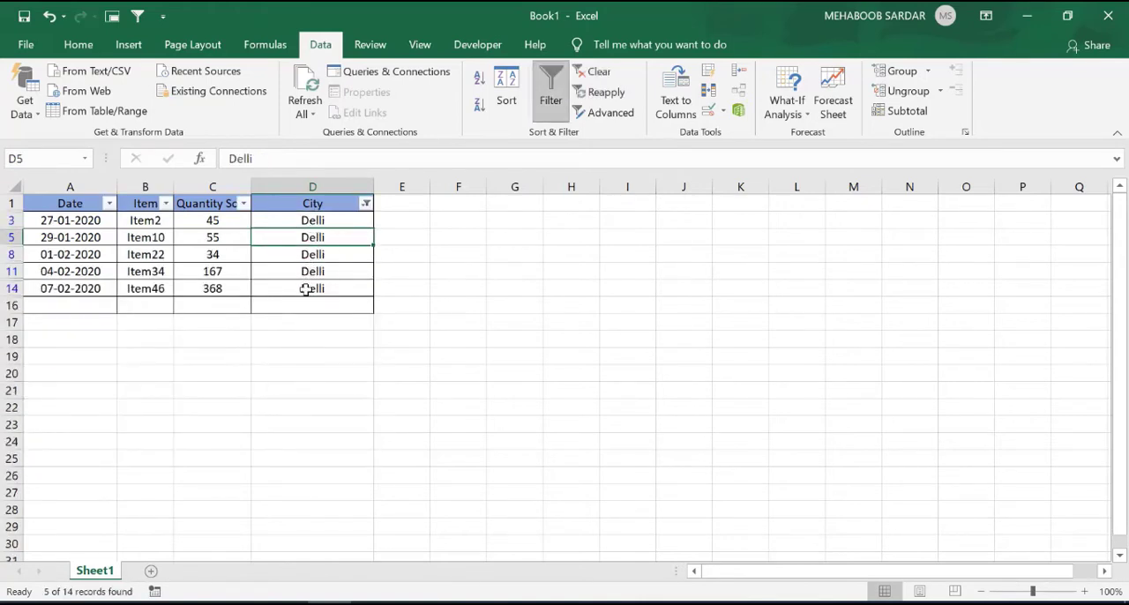
key("ctrl+shift+l")
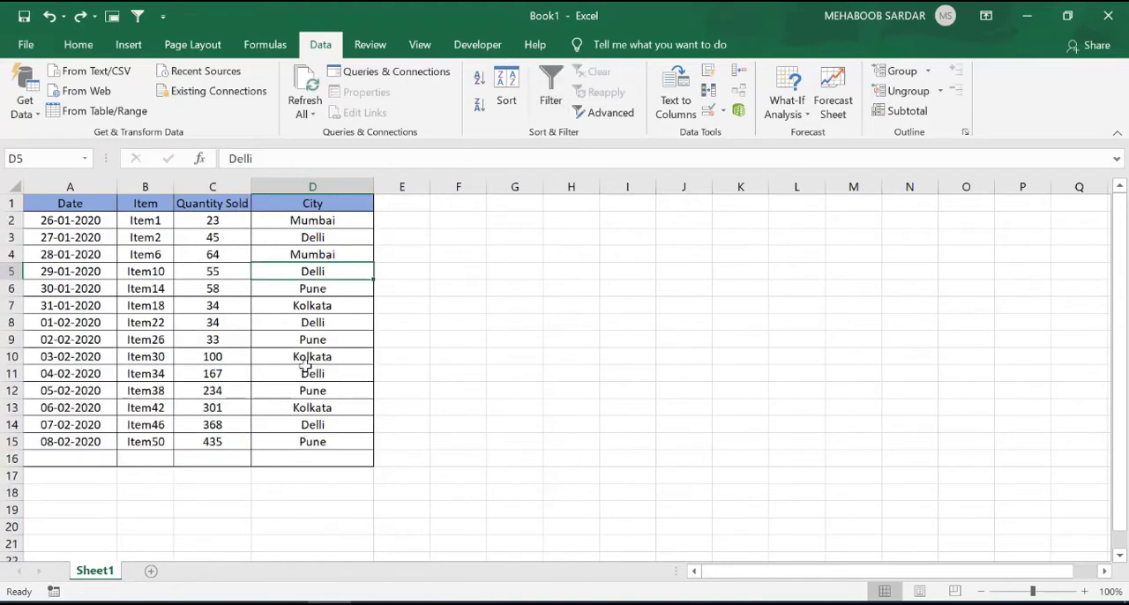
AutoFilter the table by the Pune value in cell D12, and remove the filter.
left_click(328, 390)
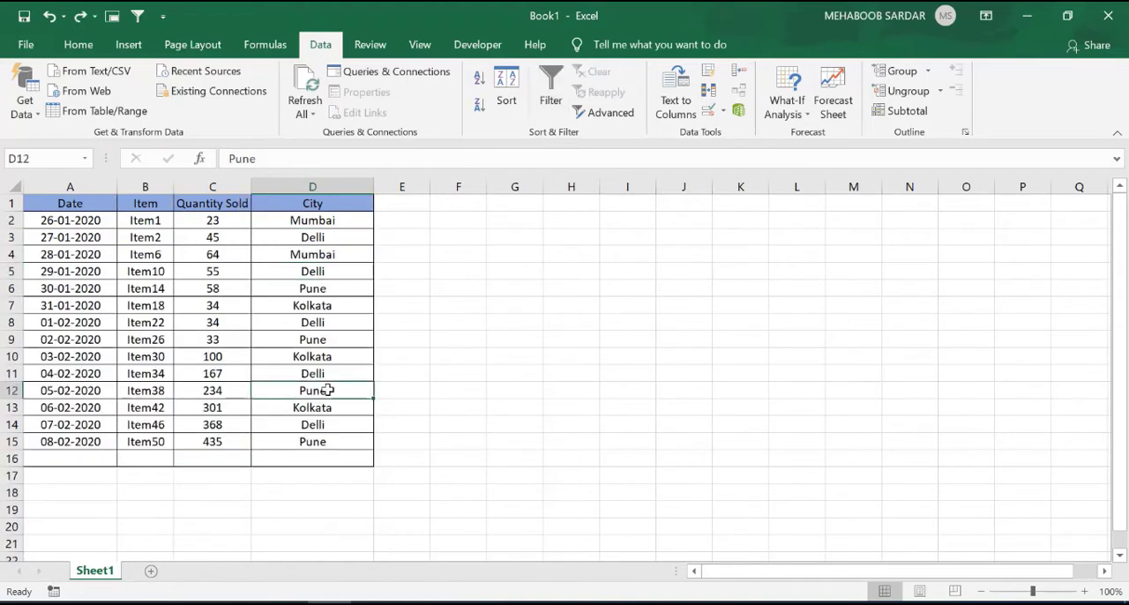
key("alt+5")
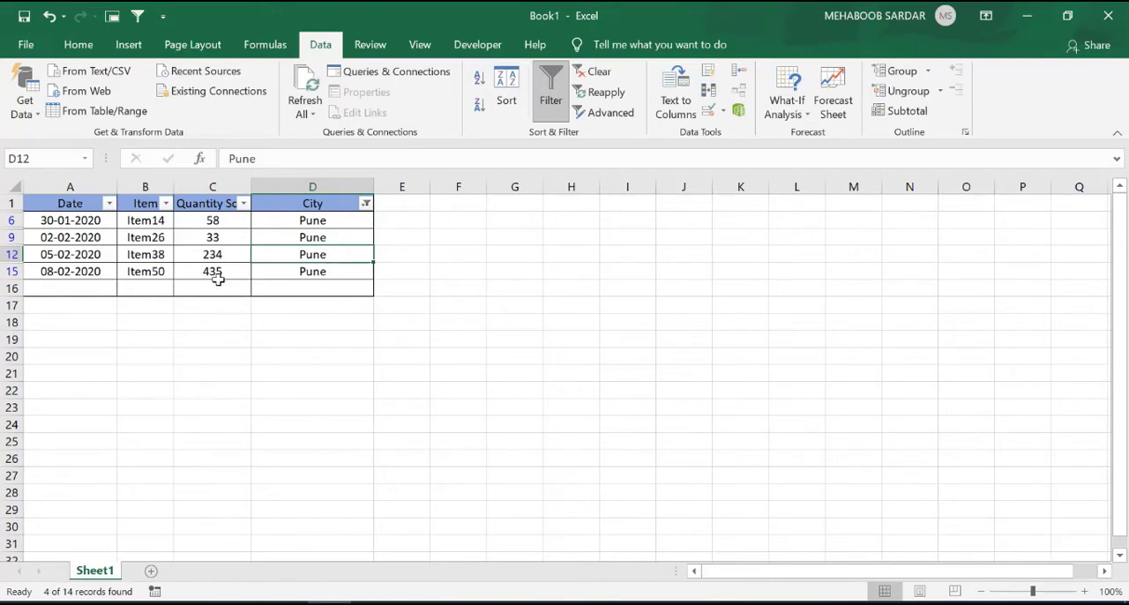
key("alt+5")
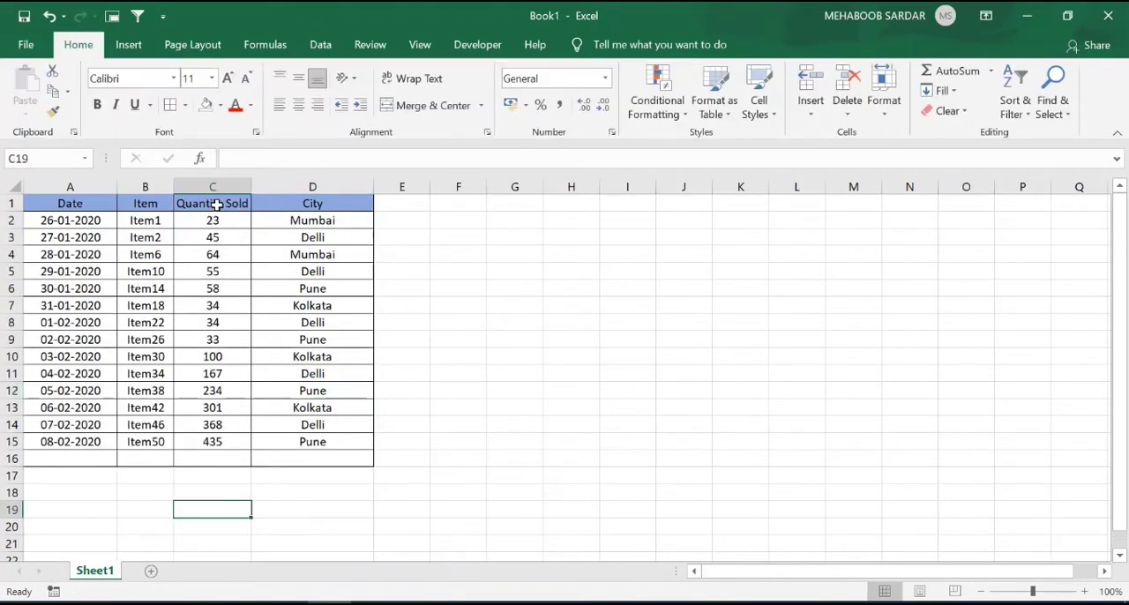
Enter the criterion <50 in cell C16 below Quantity Sold and AutoFilter the table by it.
left_click(207, 457)
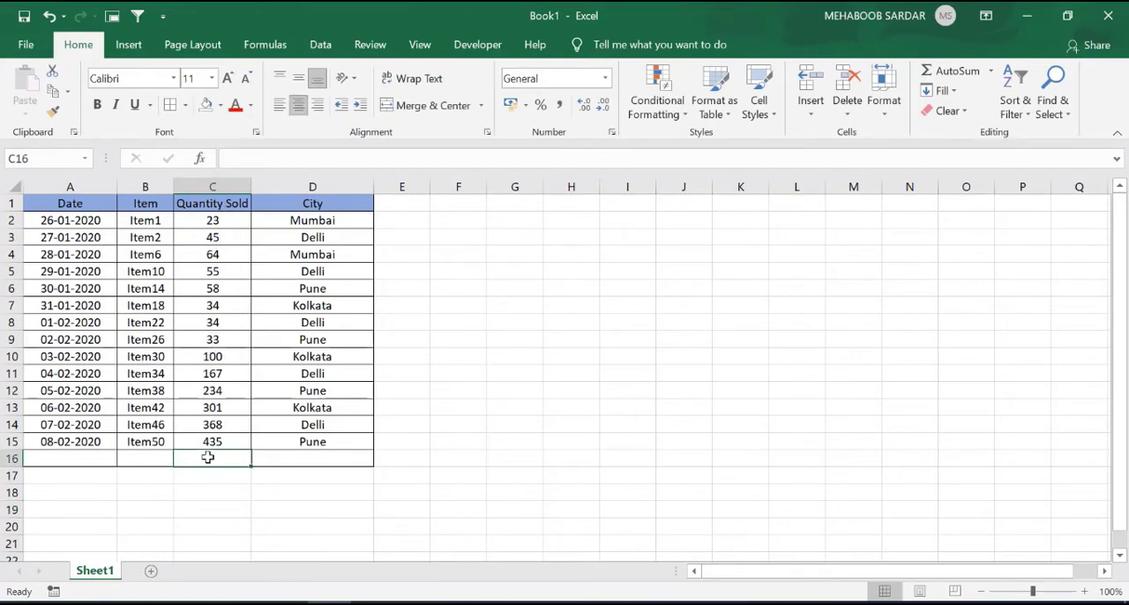
type("<")
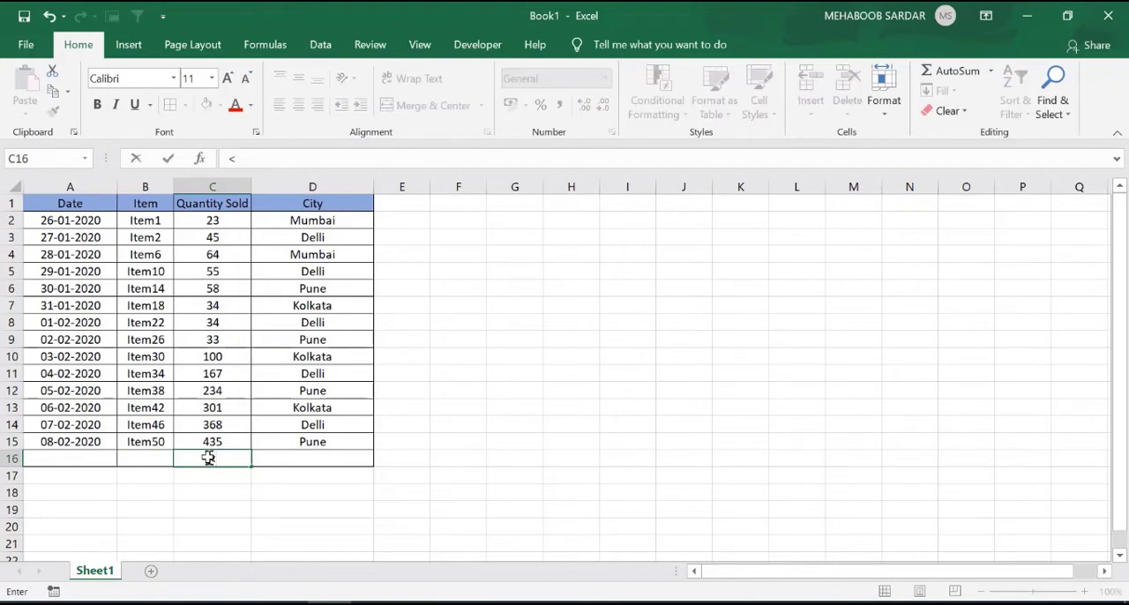
type("50")
key("Return")
left_click(217, 459)
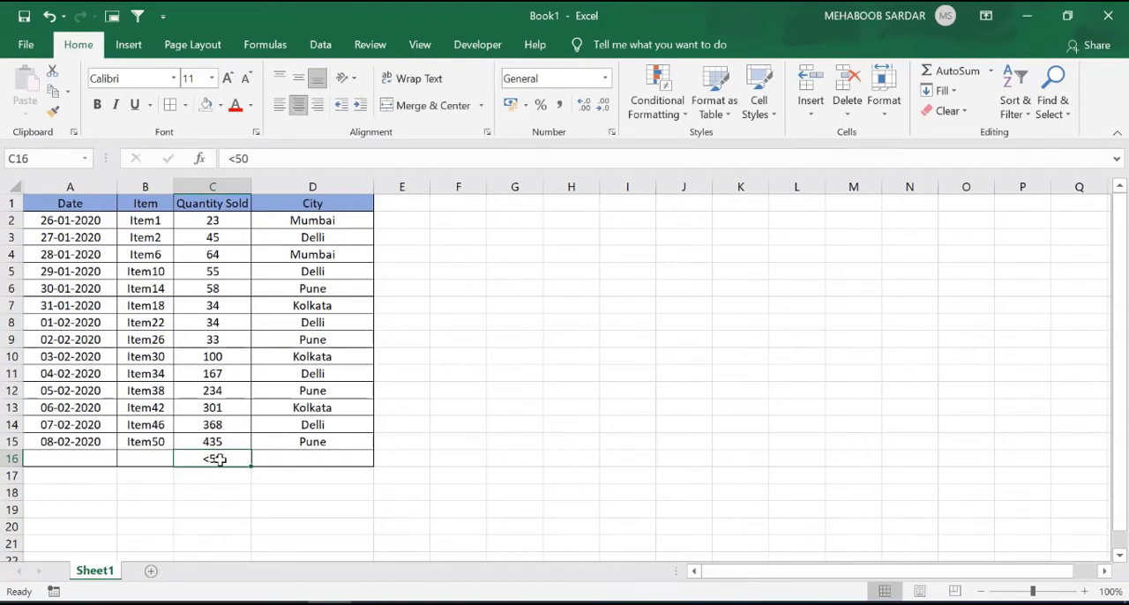
key("alt+5")
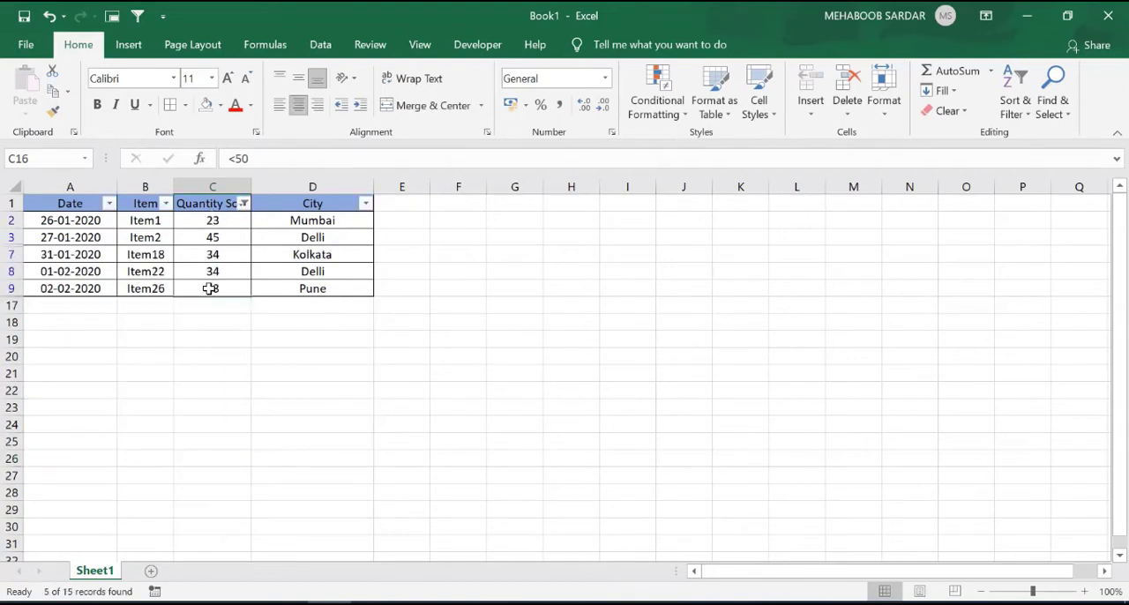
Remove the Quantity Sold filter and AutoFilter the table by the Kolkata value in cell D7.
key("alt+a")
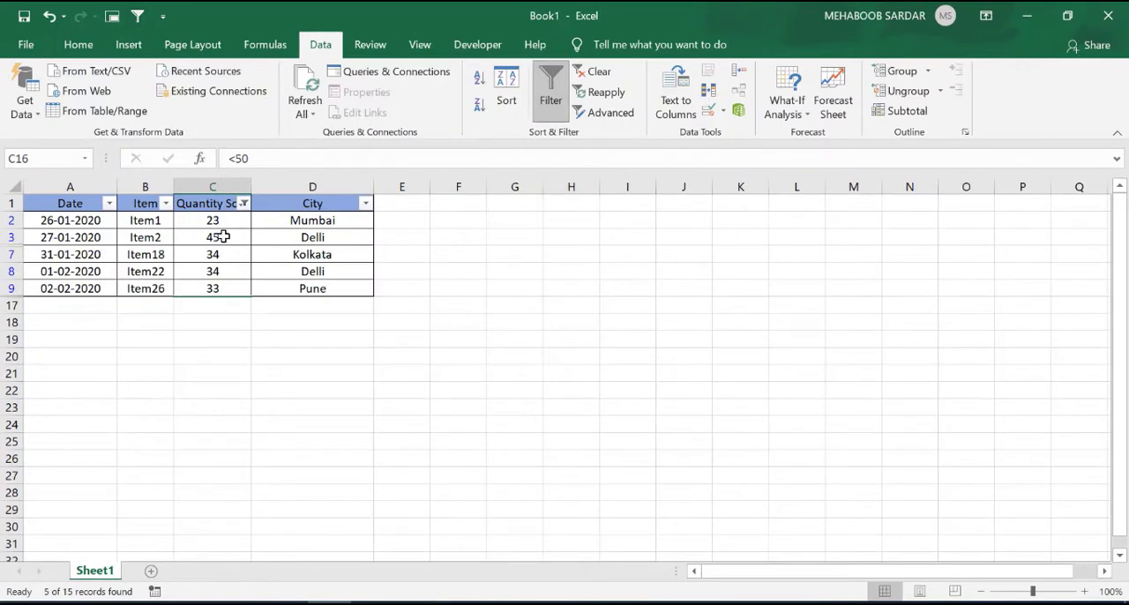
key("ctrl+shift+l")
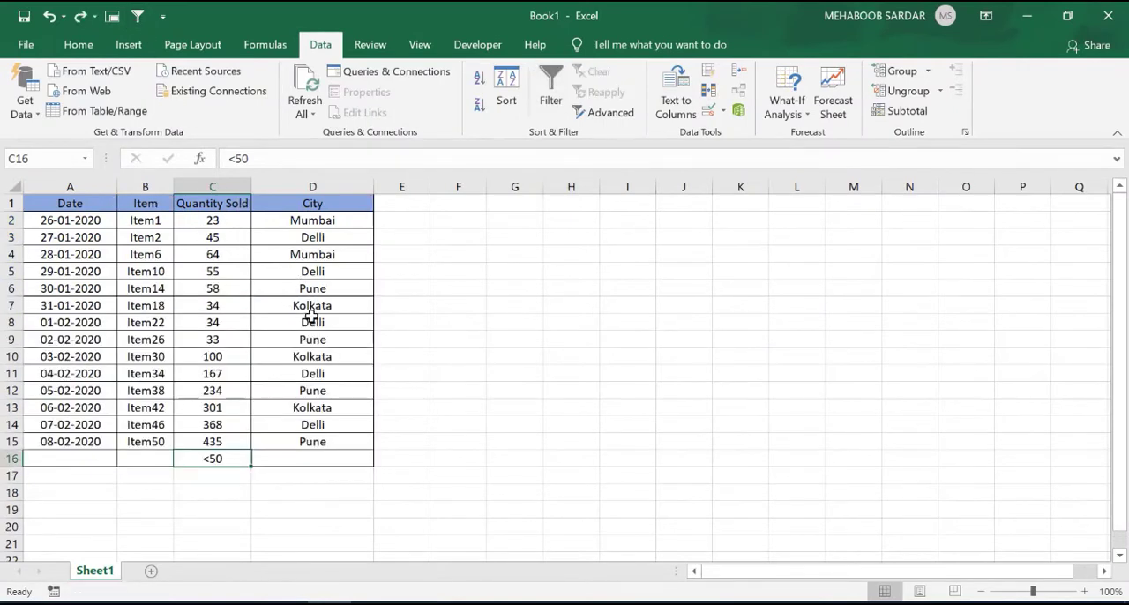
left_click(327, 305)
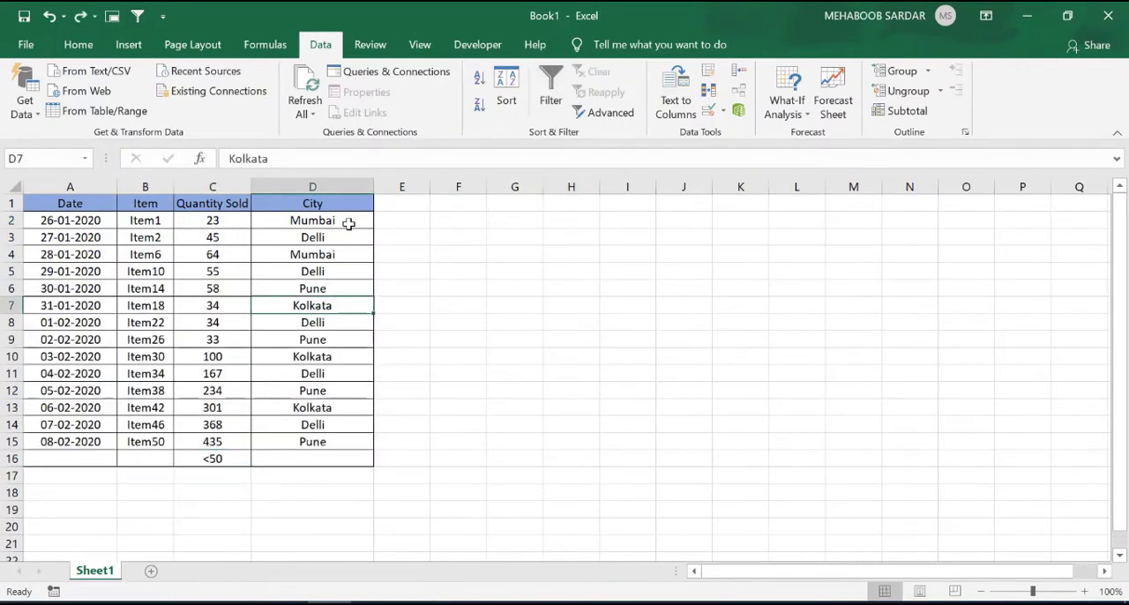
left_click(138, 19)
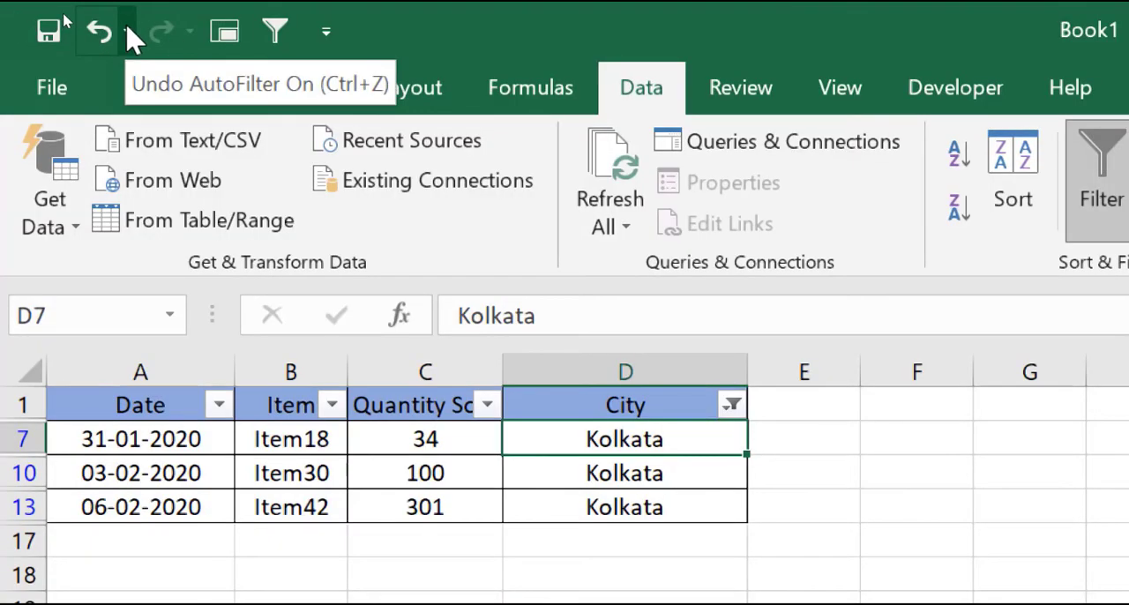
Open the Quick Access Toolbar customization options and remove AutoFilter from its commands.
right_click(132, 39)
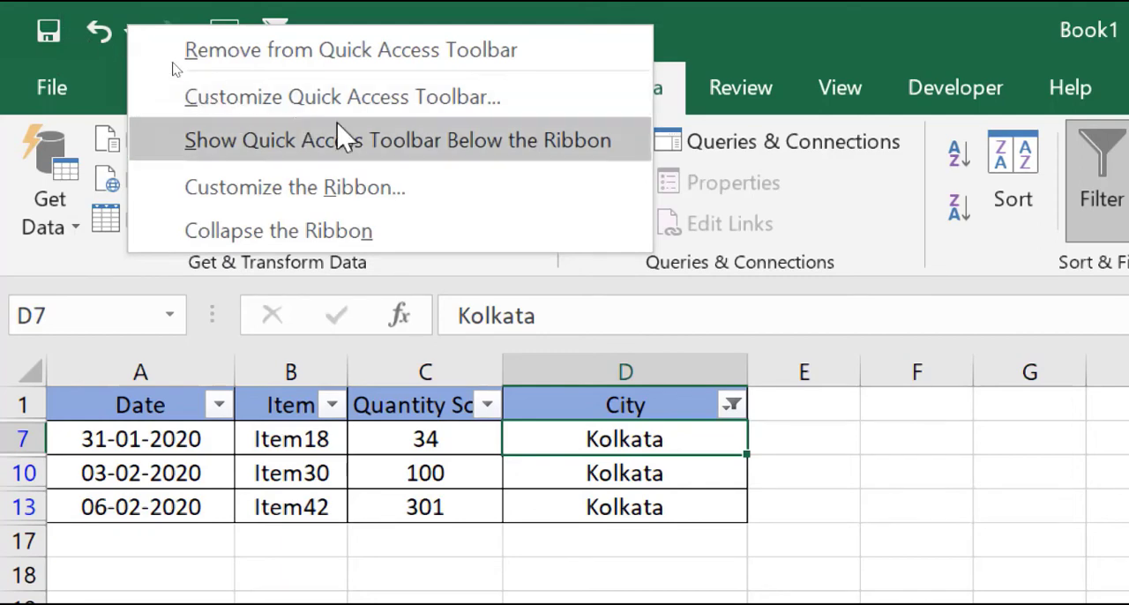
left_click(528, 101)
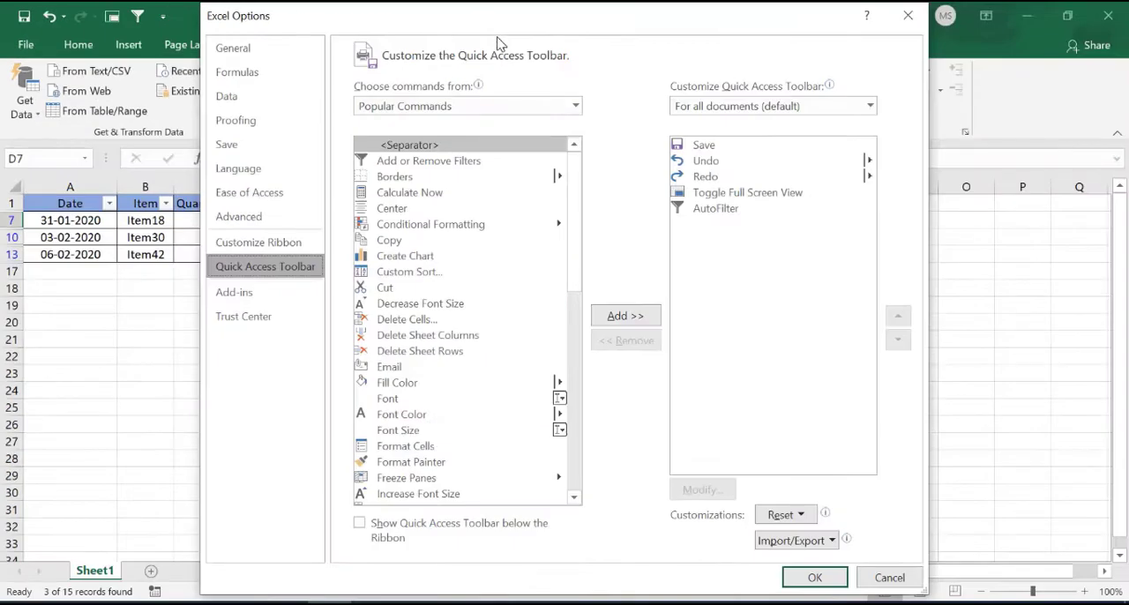
left_click(722, 211)
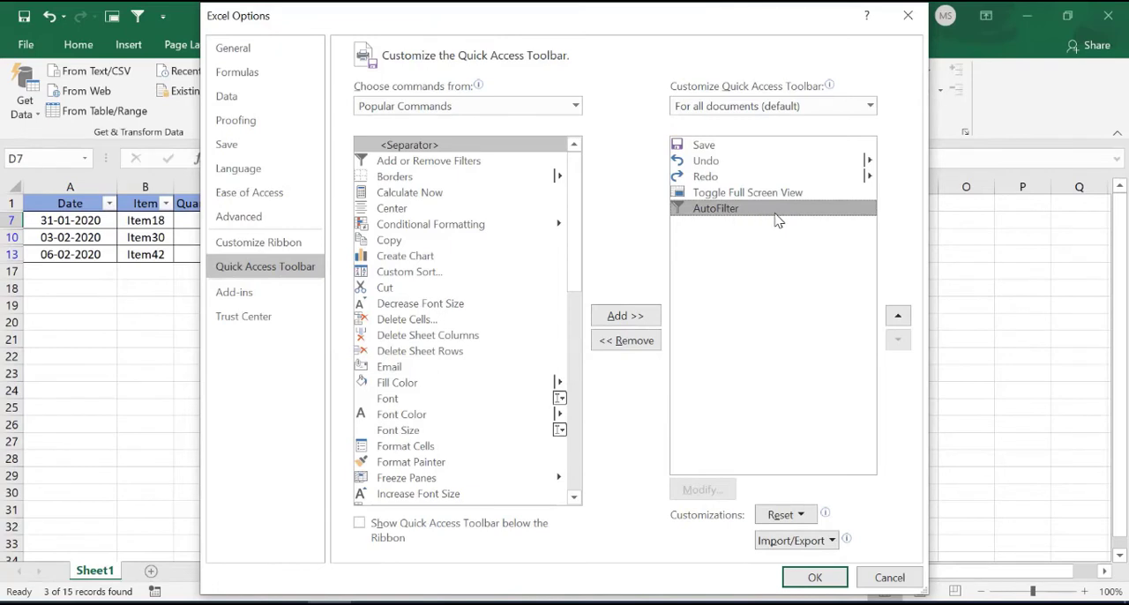
left_click(630, 344)
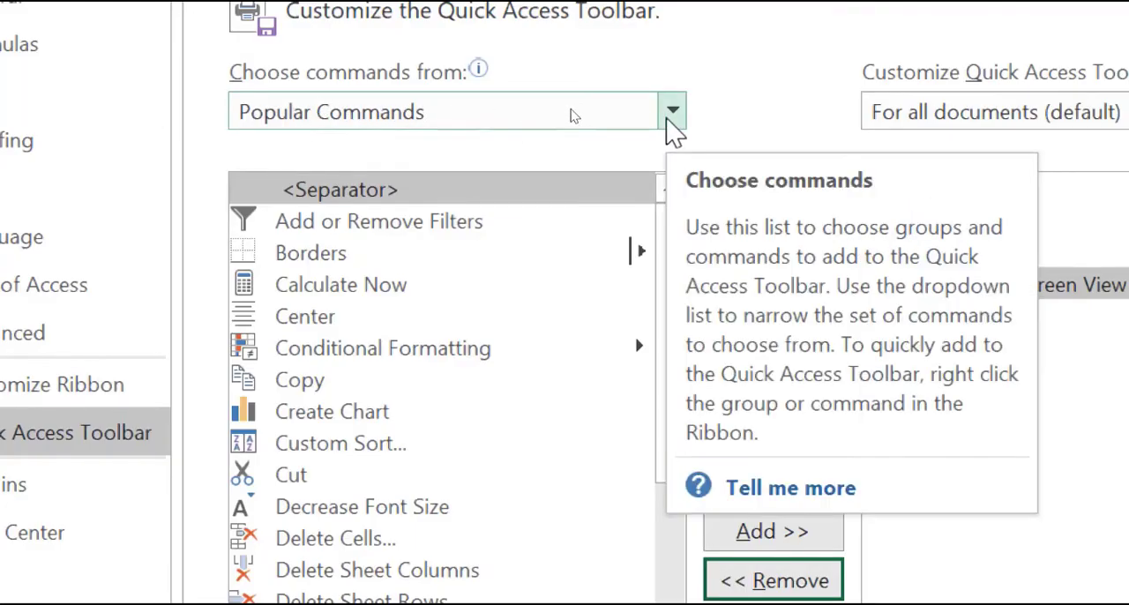
Add AutoFilter from All Commands to the Quick Access Toolbar and apply the customization.
left_click(611, 115)
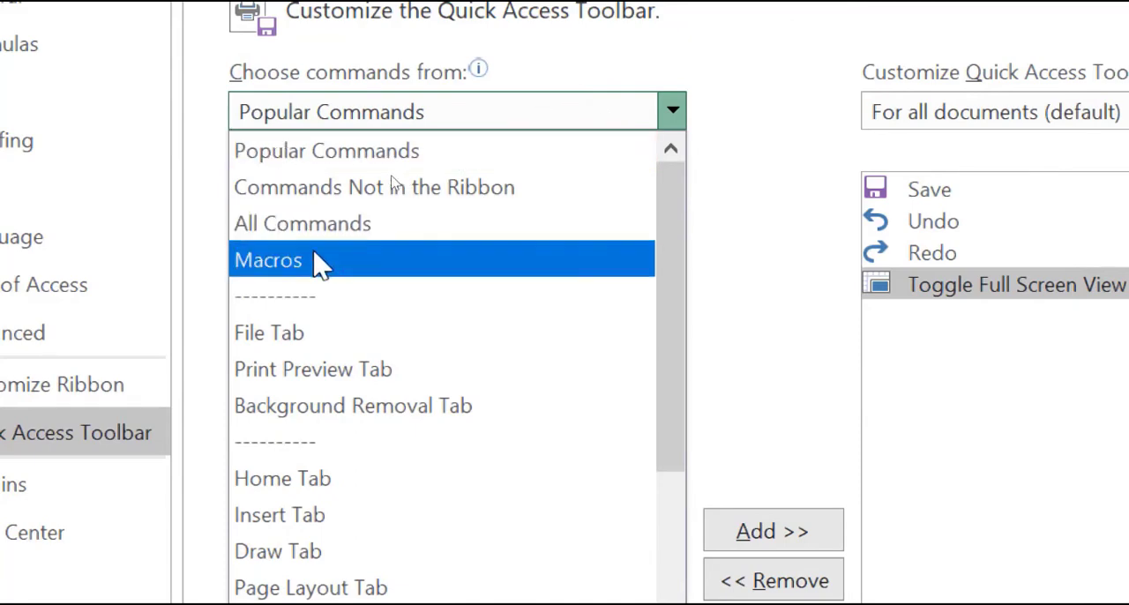
left_click(359, 237)
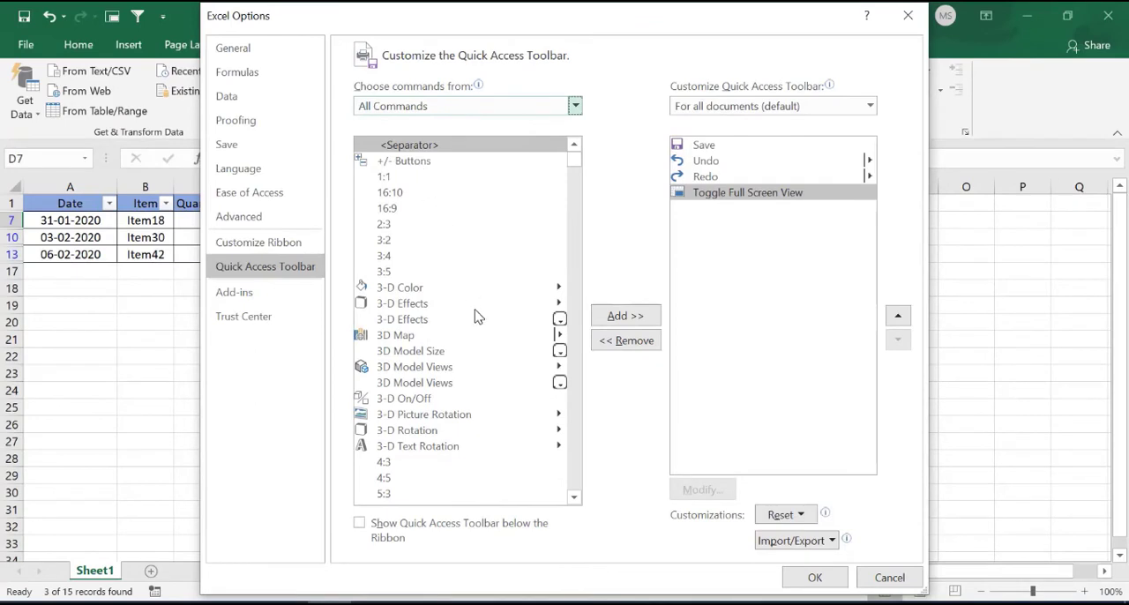
scroll(479, 317, "down", 4)
scroll(479, 317, "down", 19)
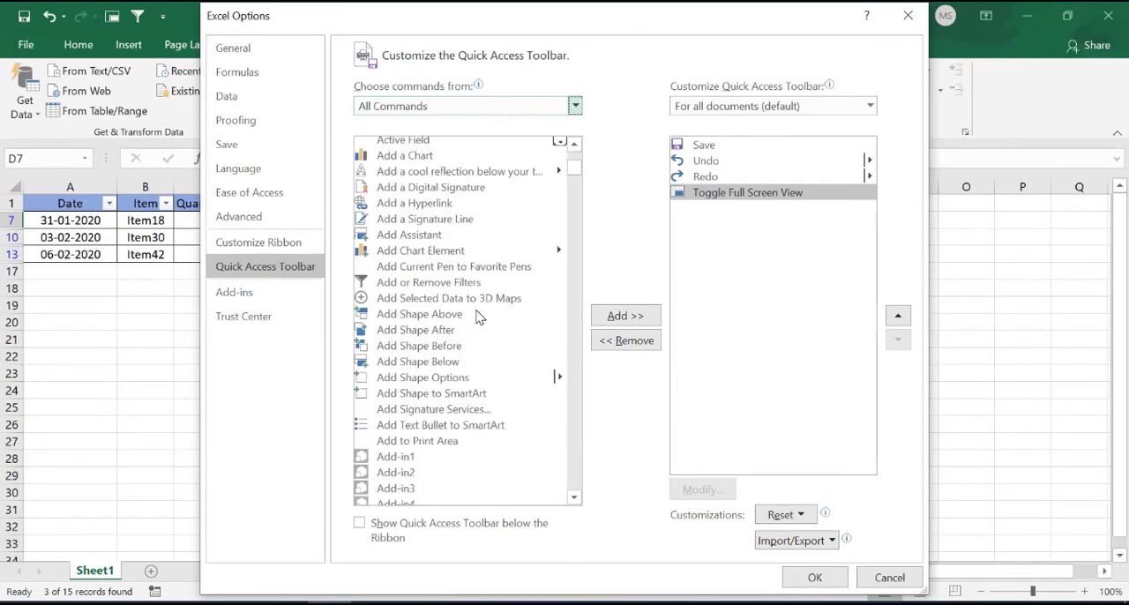
scroll(479, 316, "down", 10)
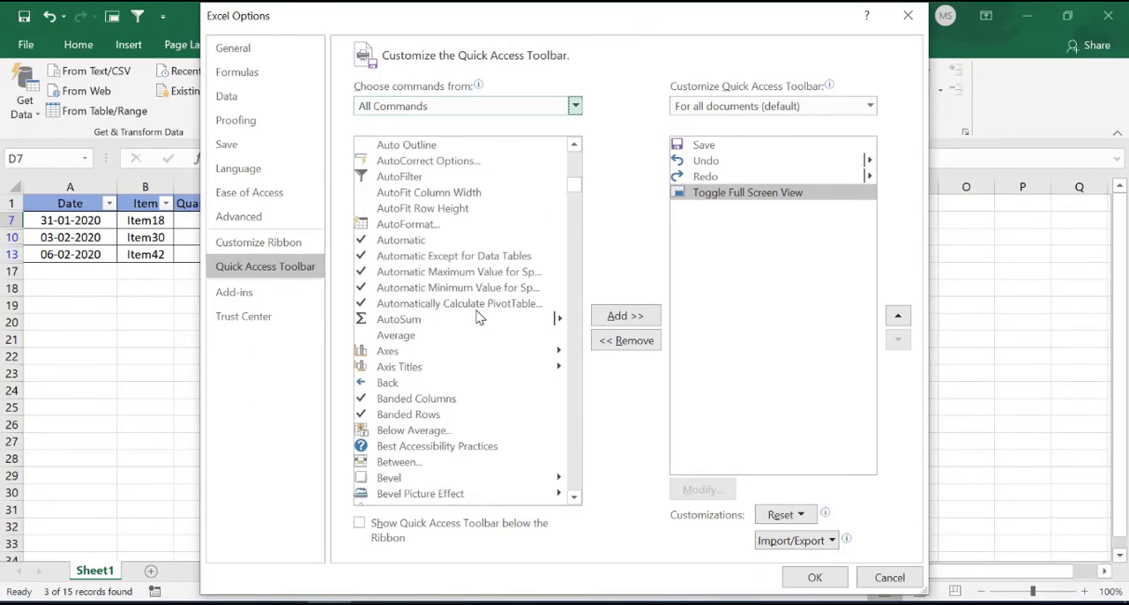
scroll(479, 316, "up", 2)
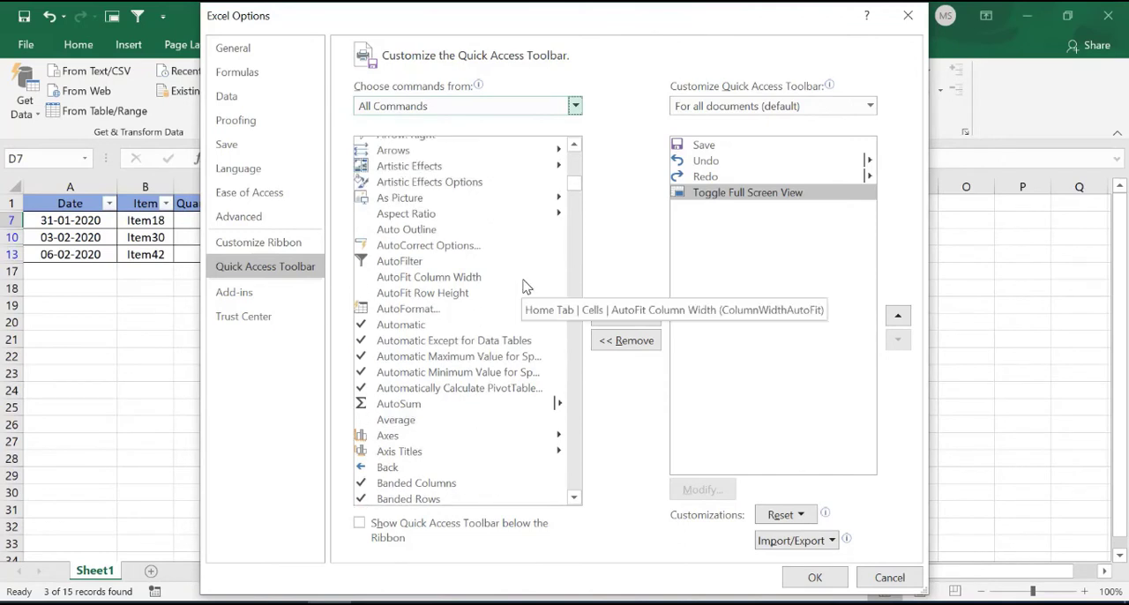
scroll(525, 285, "up", 1)
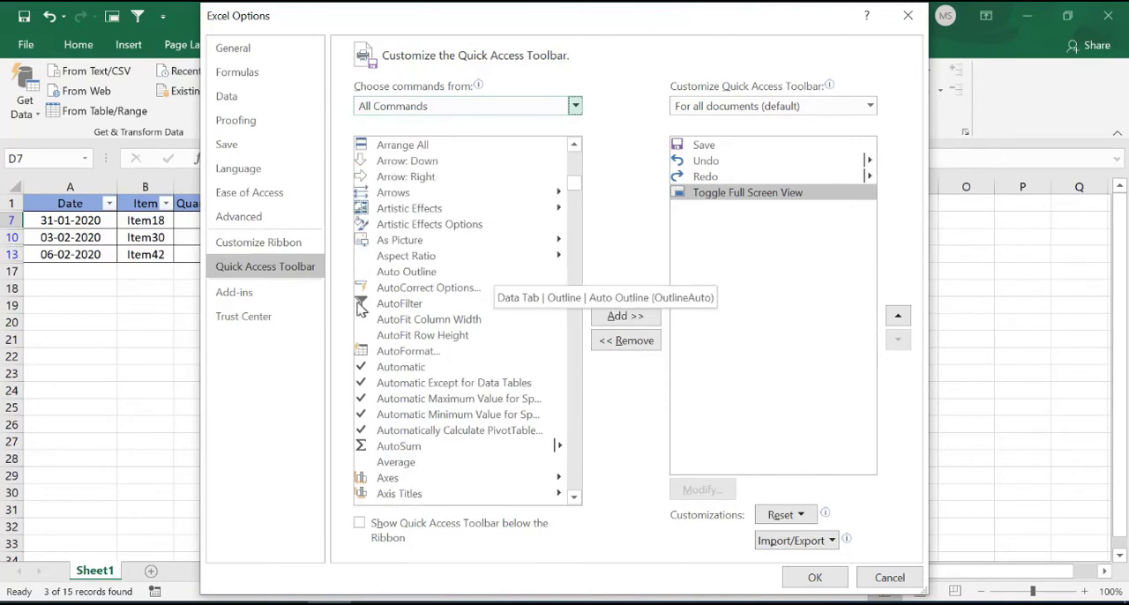
double_click(398, 305)
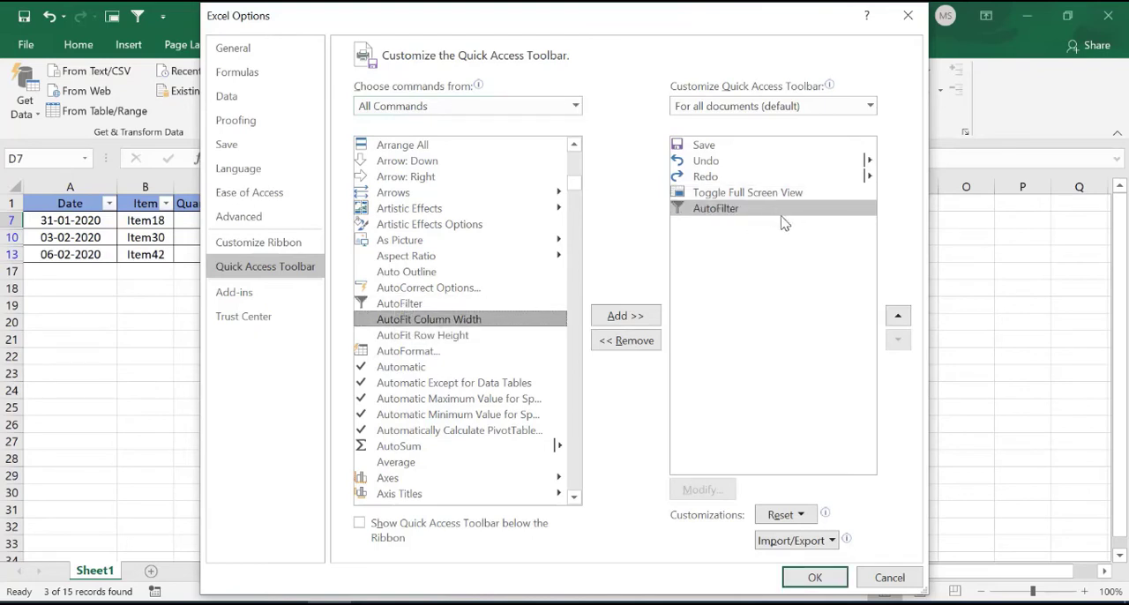
left_click(399, 304)
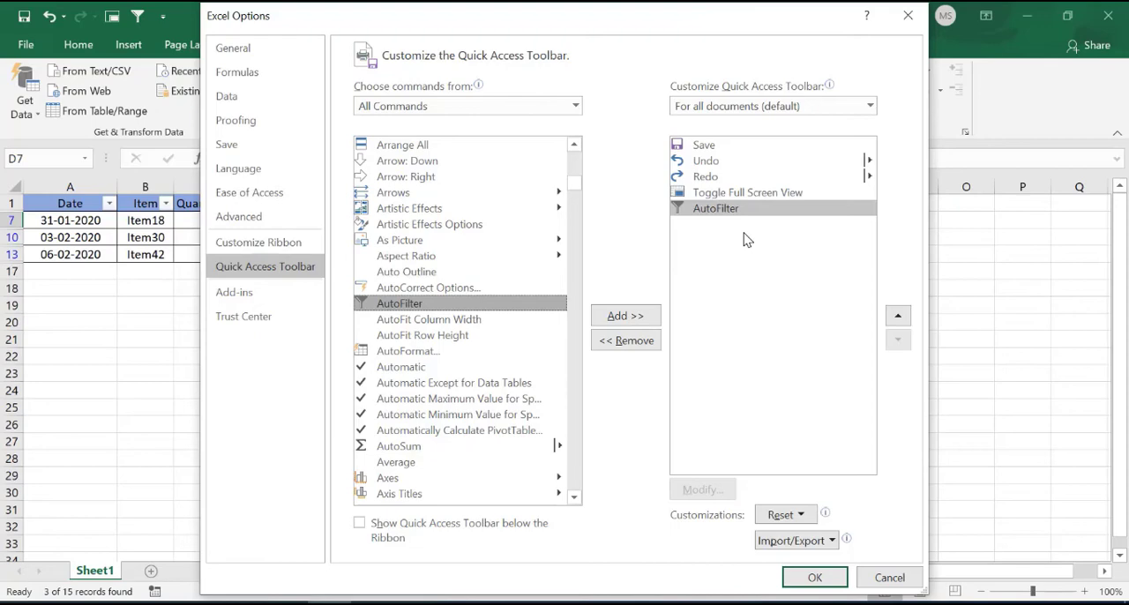
left_click(814, 578)
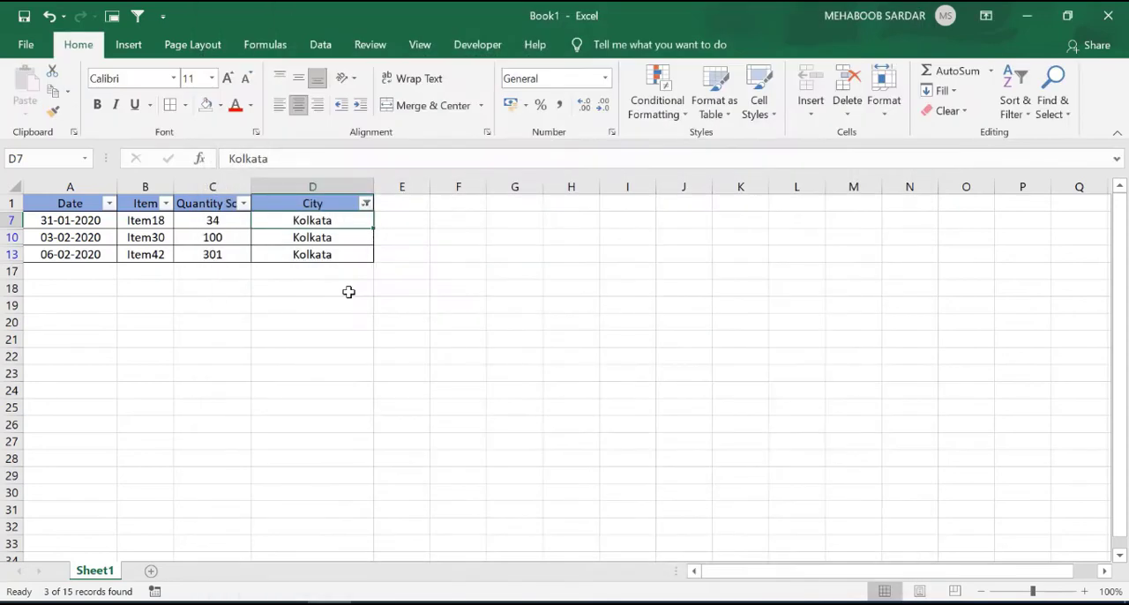
Undo the Kolkata filter on the City column to restore the full unfiltered table.
key("ctrl+z")
key("ctrl+z")
Select the Kolkata value in cell D13, reapply the Kolkata filter to the City column and undo it again.
left_click(327, 408)
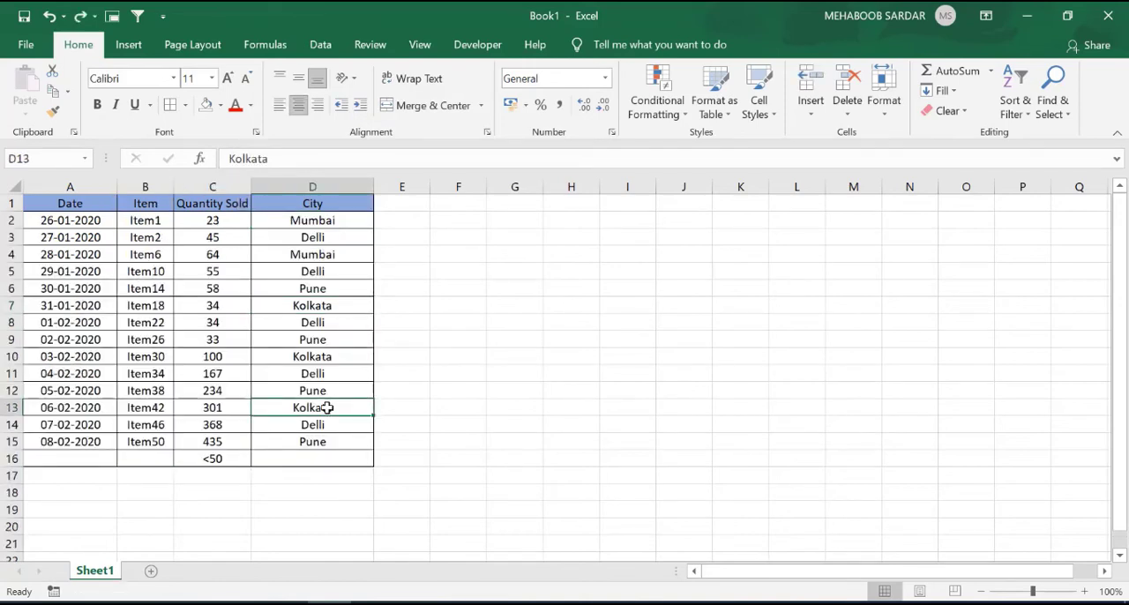
key("ctrl+y")
key("ctrl+y")
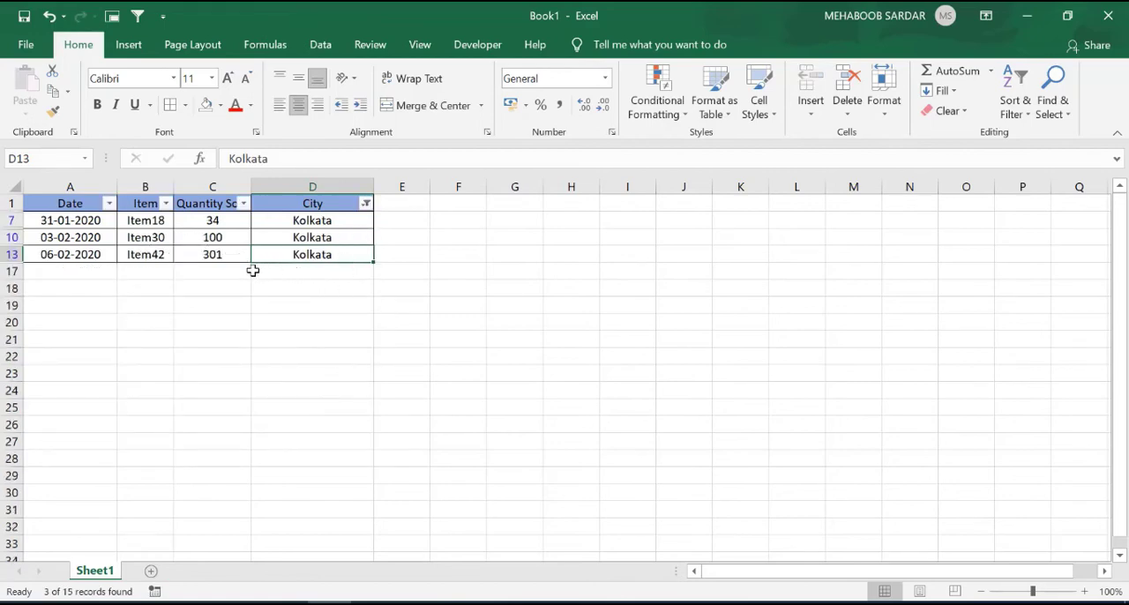
key("ctrl+z")
key("ctrl+z")
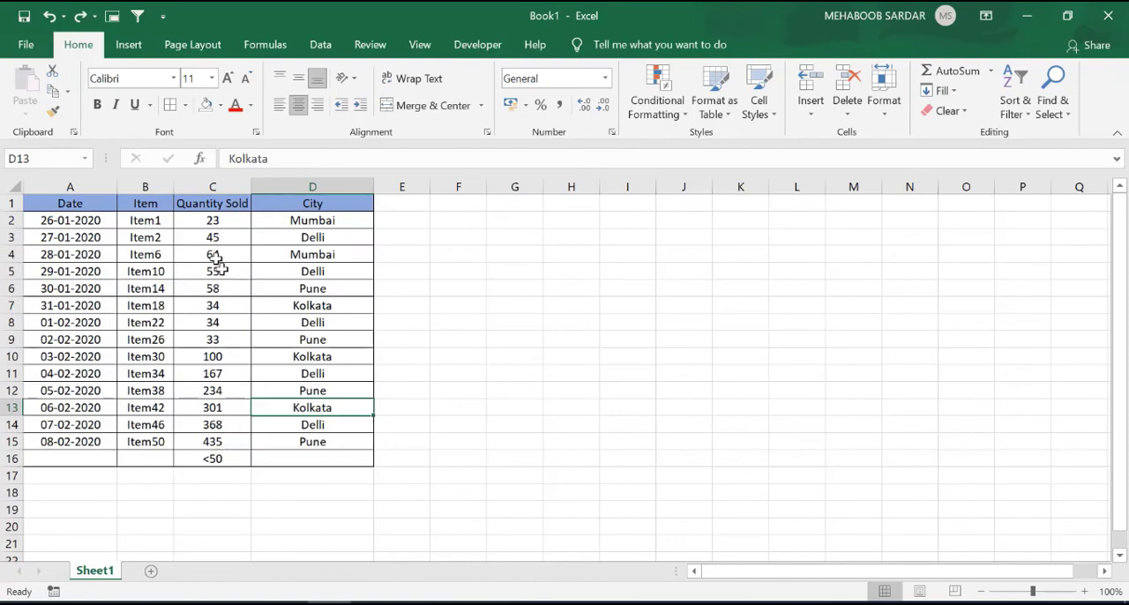
Enter the criterion >100 in cell C17 below the Quantity Sold column and AutoFilter the table by it.
left_click(214, 477)
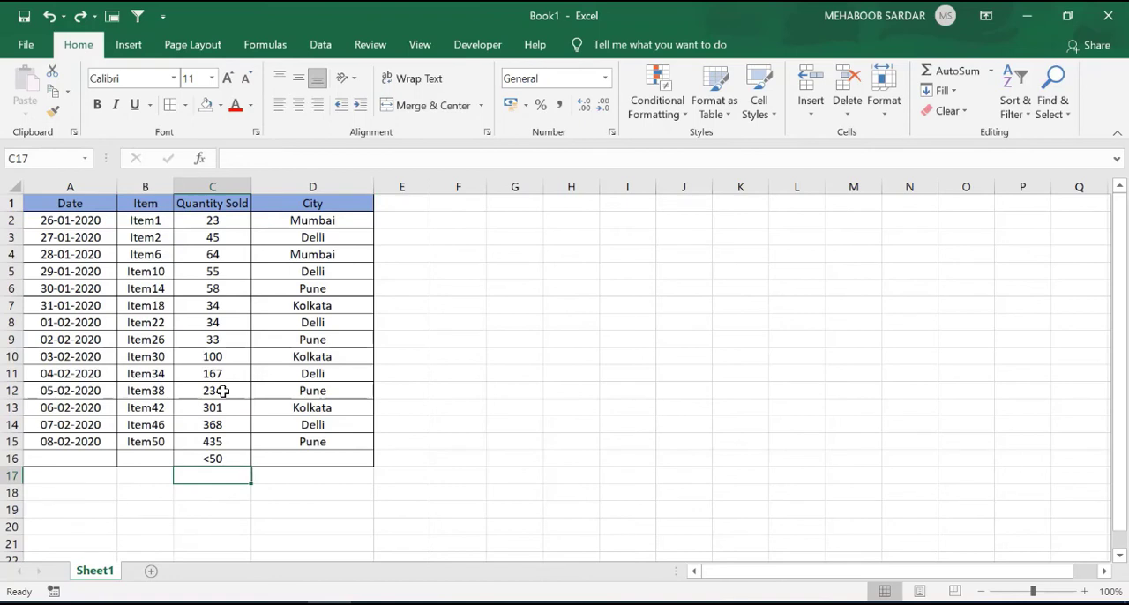
type(">")
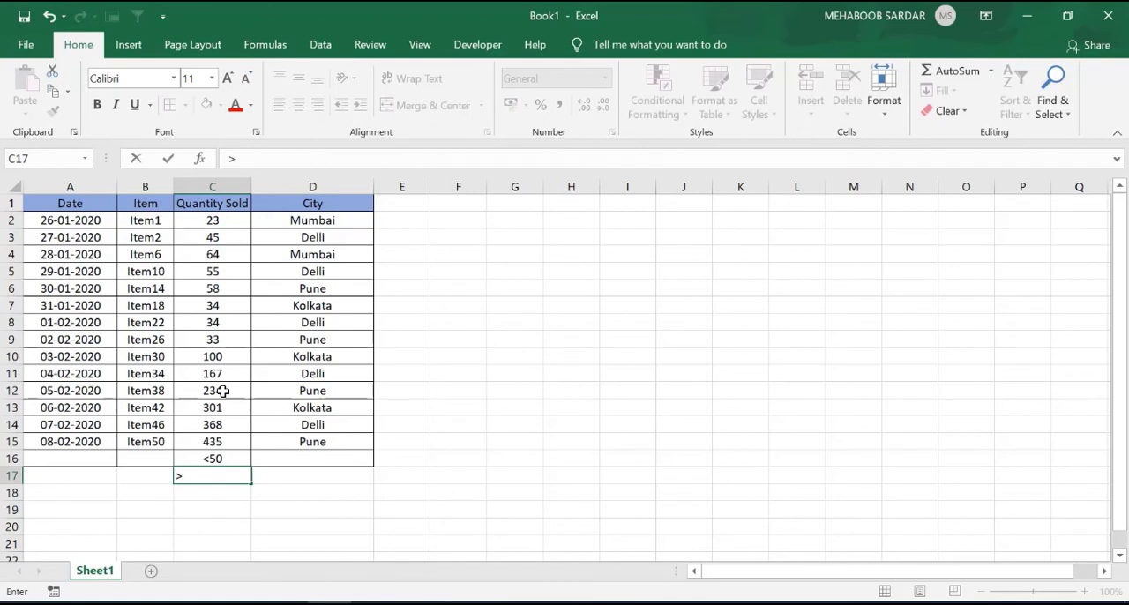
type("100")
left_click(298, 505)
left_click(222, 476)
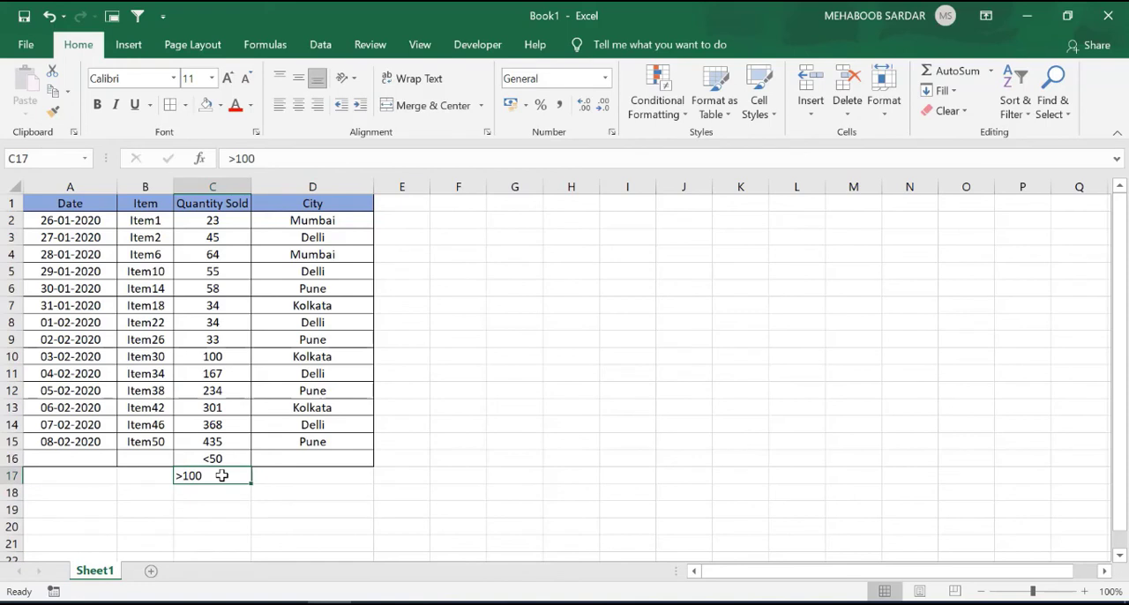
key("alt+5")
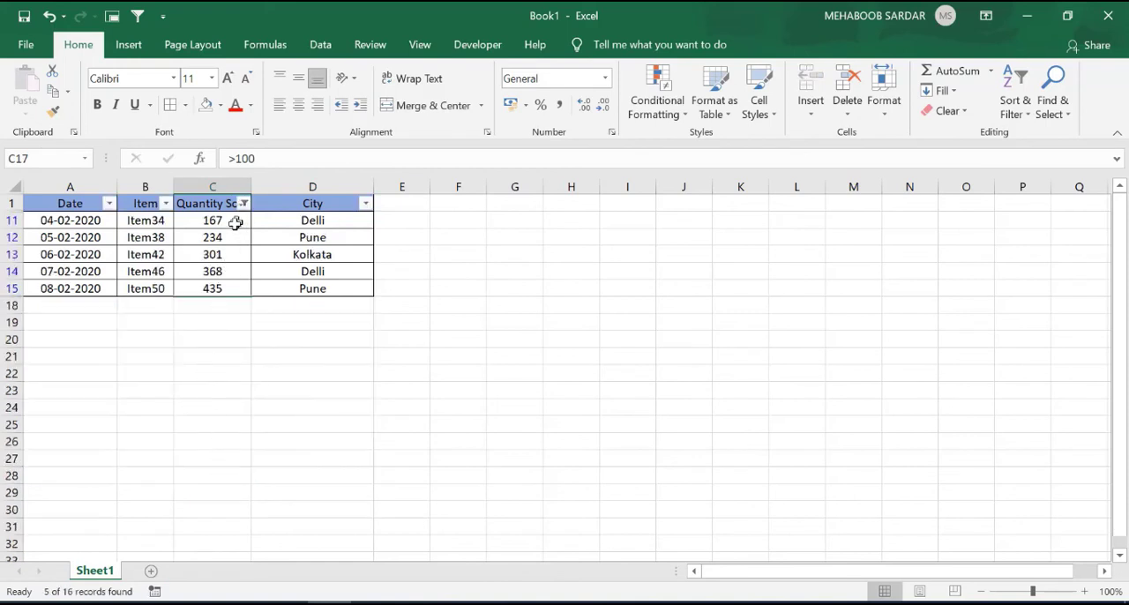